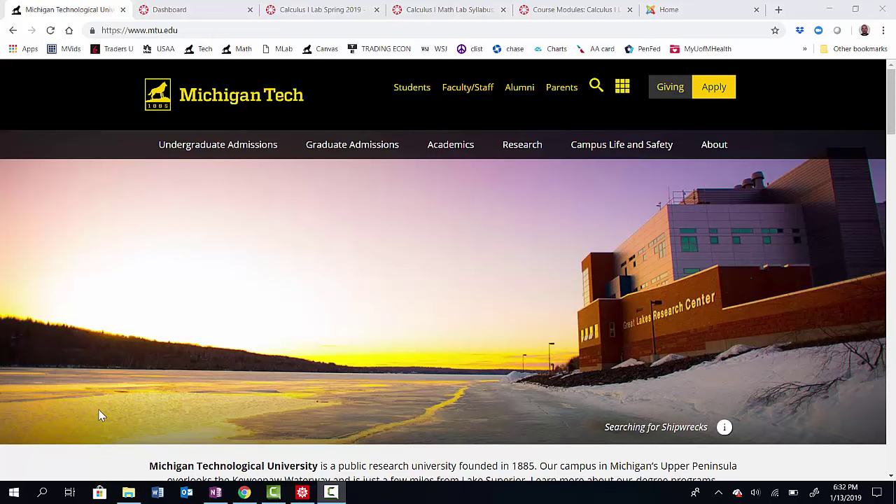
Step: Go from the Michigan Tech Students page through the Canvas Dashboard to the Calculus I Lab Spring 2019 course
{"action": "left_click", "coordinate": [420, 90]}
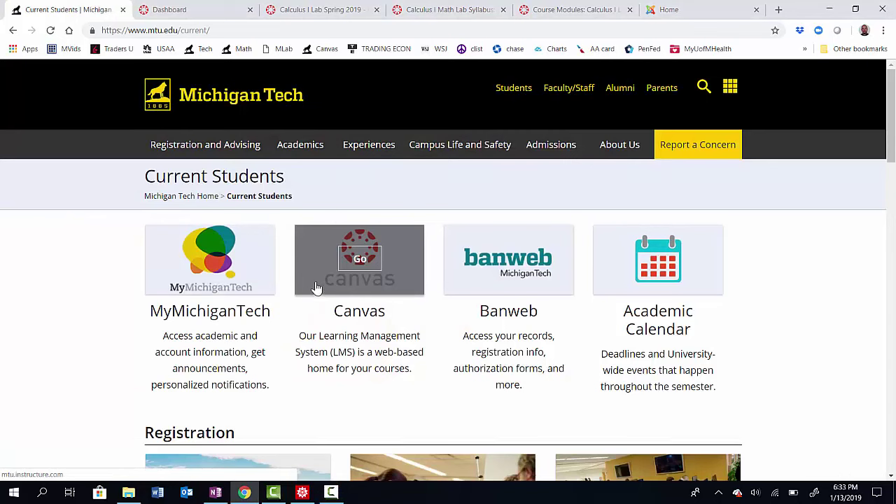
{"action": "left_click", "coordinate": [220, 17]}
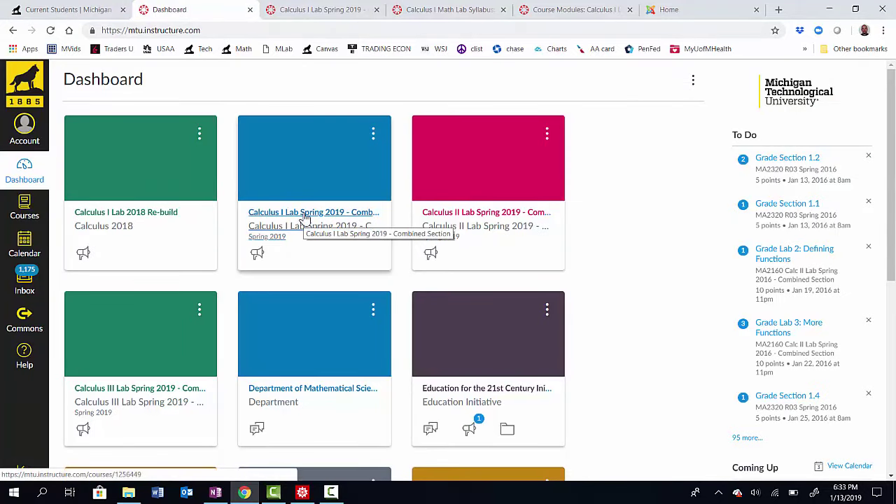
{"action": "left_click", "coordinate": [313, 22]}
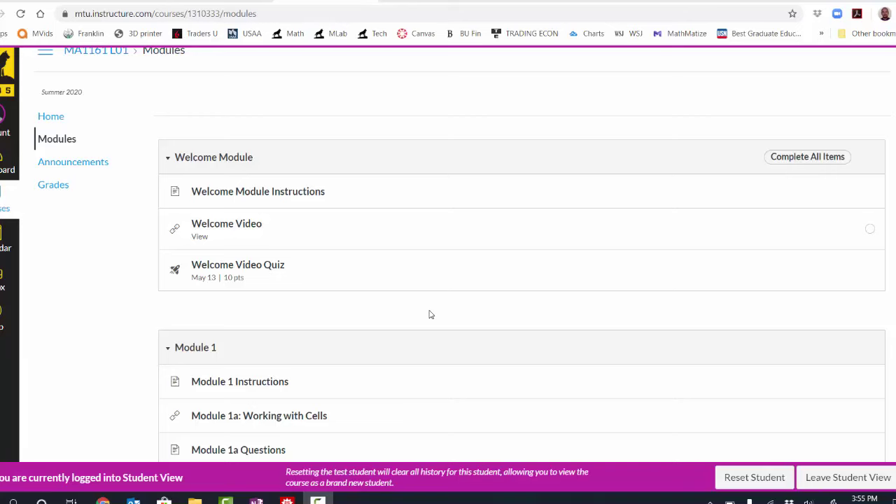
Step: Scroll the modules list and open the Module 1 Instructions item
{"action": "scroll", "coordinate": [430, 314], "scroll_direction": "down", "scroll_amount": 2}
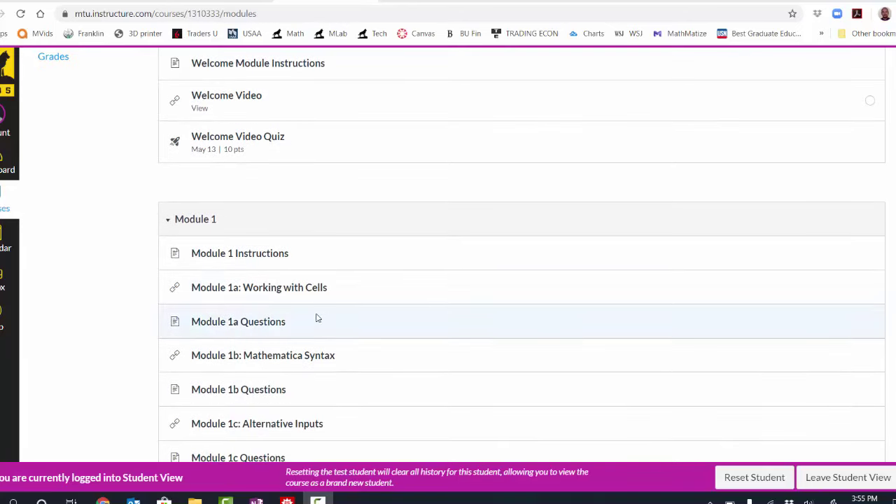
{"action": "left_click", "coordinate": [260, 257]}
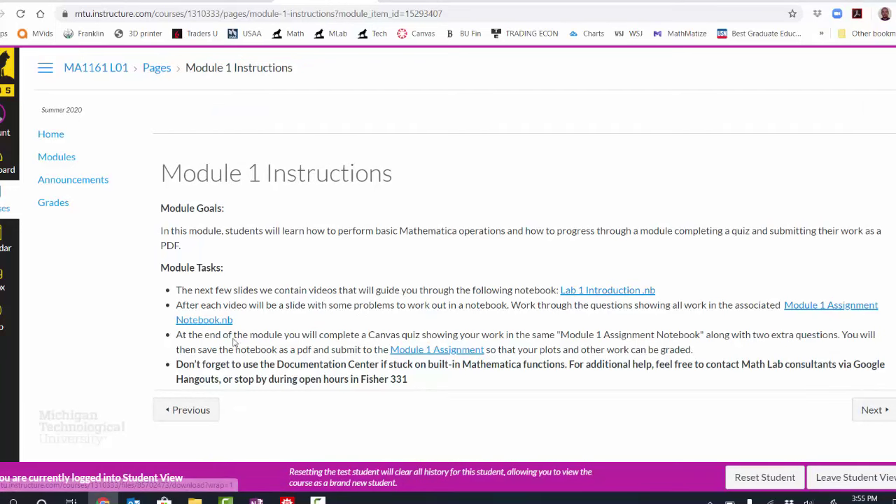
Step: Open Module 1 Assignment Notebook.nb in Mathematica, then return and advance to Module 1a: Working with Cells
{"action": "left_click", "coordinate": [197, 320]}
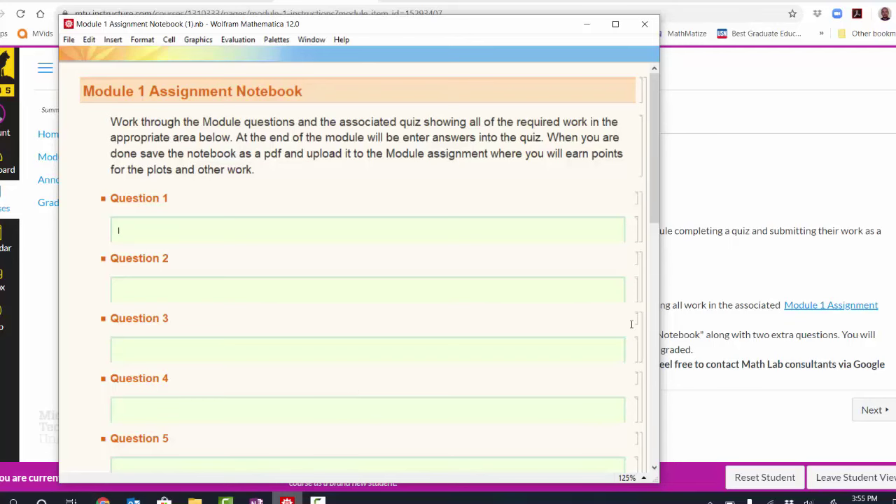
{"action": "left_click", "coordinate": [741, 283]}
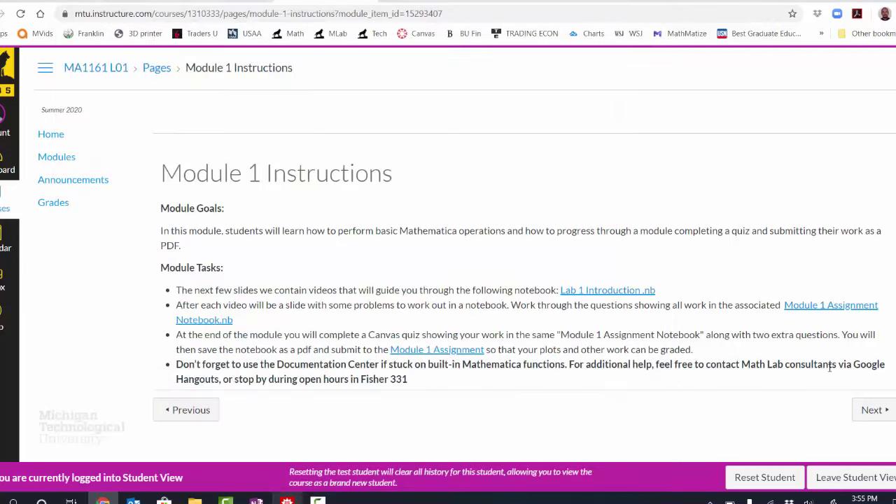
{"action": "left_click", "coordinate": [870, 411]}
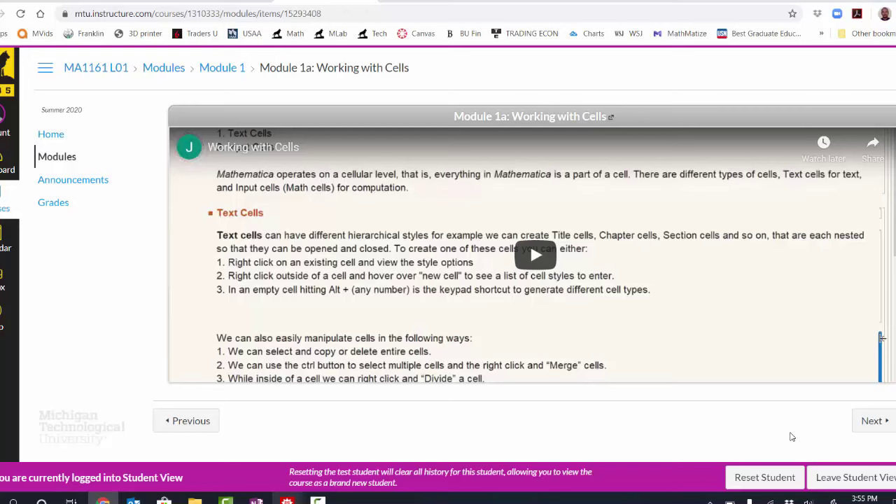
Step: Advance to the Module 1a Questions page and start on the Question 1 cell in the assignment notebook
{"action": "left_click", "coordinate": [872, 427]}
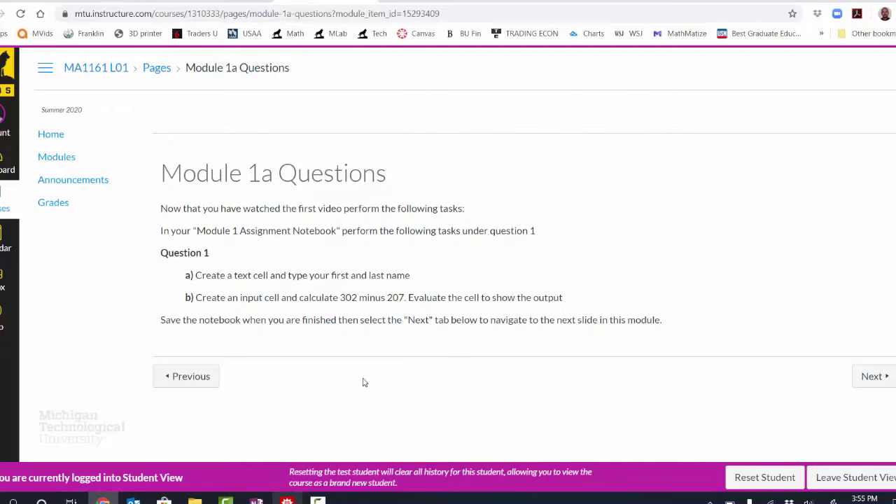
{"action": "left_click", "coordinate": [287, 499]}
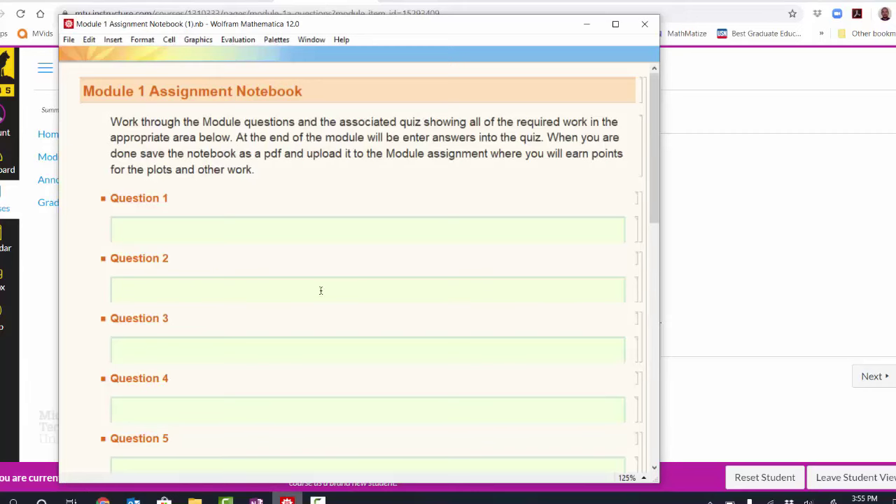
{"action": "left_click", "coordinate": [374, 232]}
{"action": "left_click", "coordinate": [701, 306]}
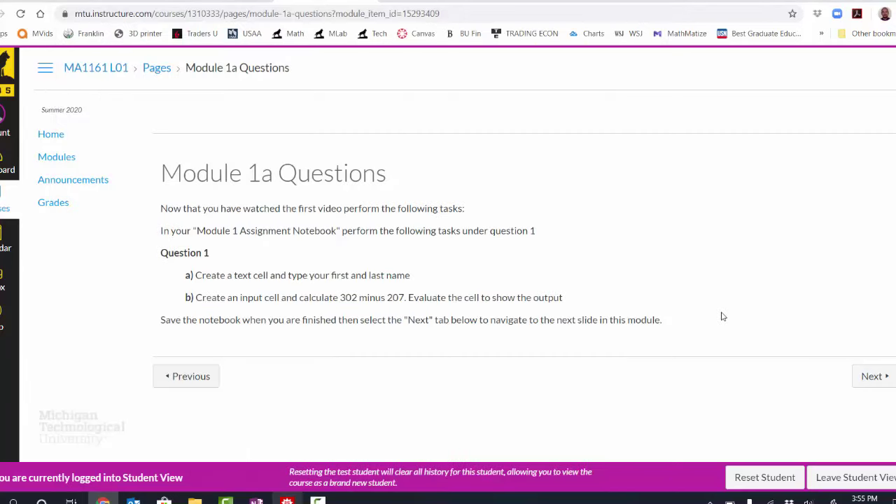
Step: Advance through the Syntax video, Module 1b and 1c questions, and 1d Visualization to the Syntax Quiz
{"action": "left_click", "coordinate": [868, 377]}
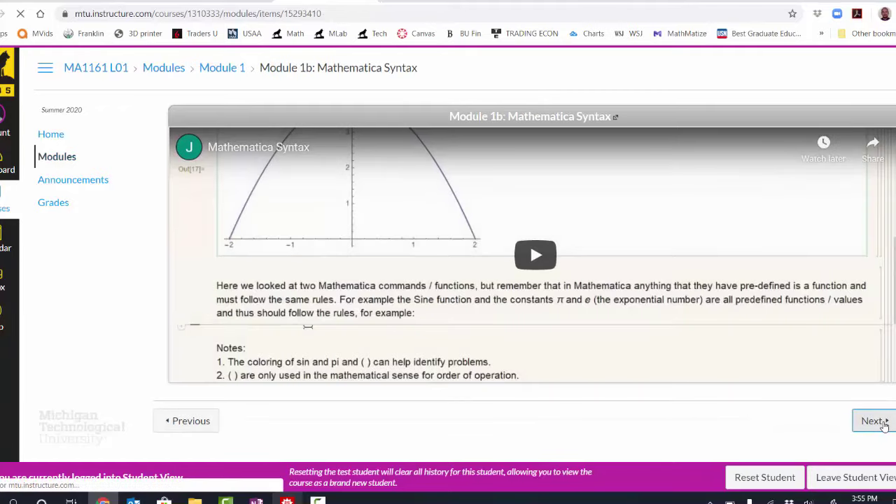
{"action": "left_click", "coordinate": [874, 420]}
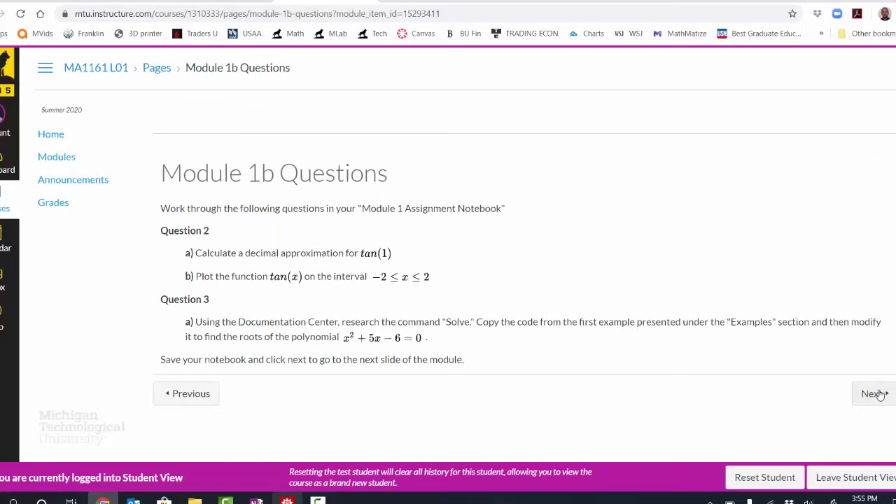
{"action": "left_click", "coordinate": [879, 396]}
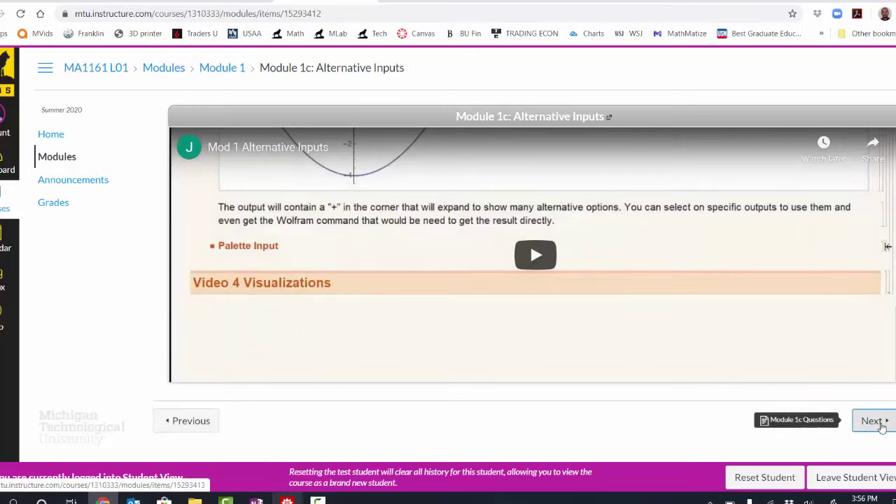
{"action": "left_click", "coordinate": [881, 425]}
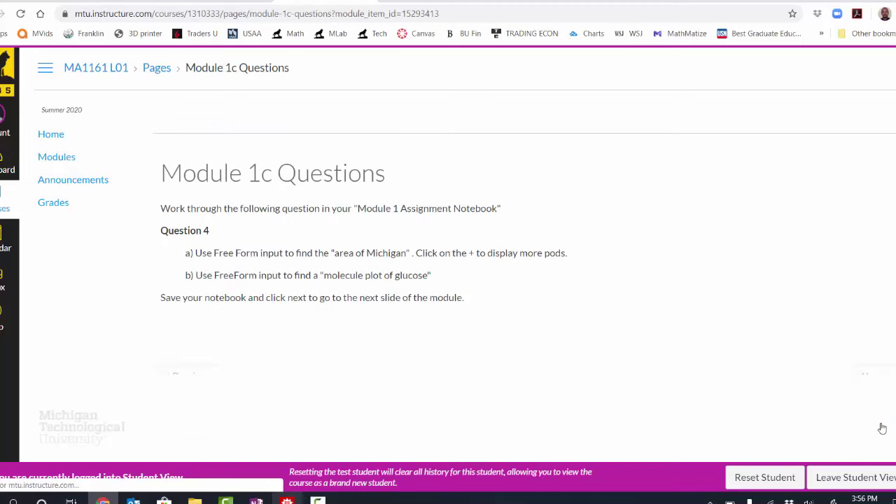
{"action": "left_click", "coordinate": [882, 363]}
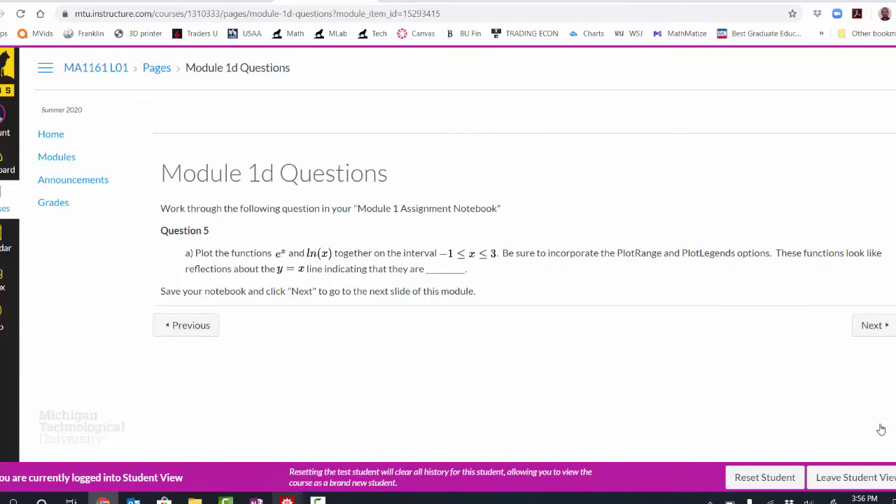
{"action": "left_click", "coordinate": [878, 332]}
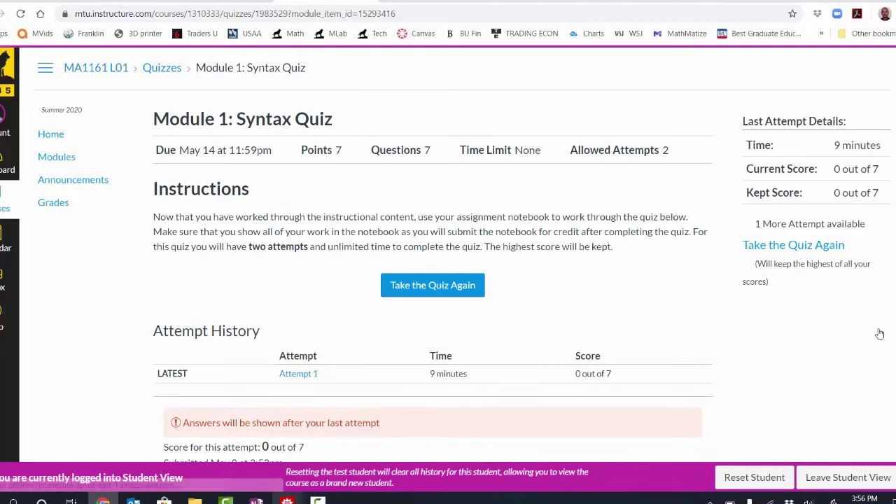
Step: Start a new Syntax Quiz attempt and scroll down through its questions
{"action": "scroll", "coordinate": [732, 362], "scroll_direction": "down", "scroll_amount": 1}
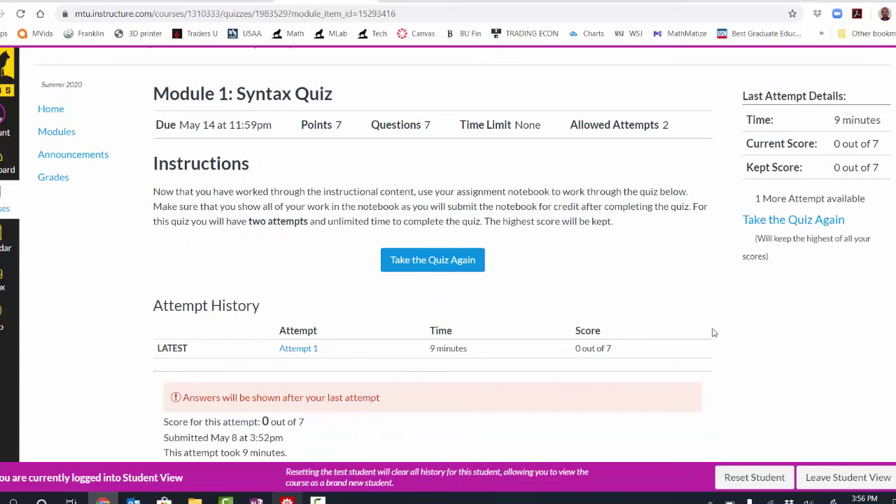
{"action": "left_click", "coordinate": [461, 269]}
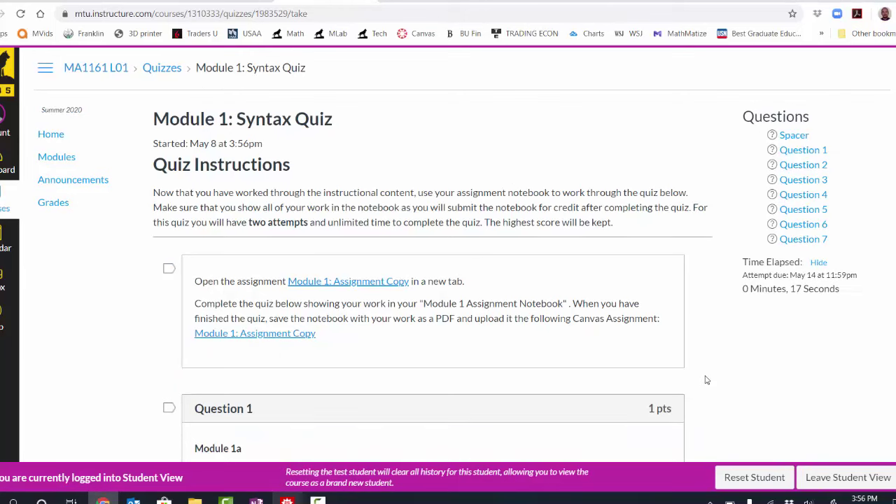
{"action": "scroll", "coordinate": [707, 379], "scroll_direction": "down", "scroll_amount": 1}
{"action": "scroll", "coordinate": [707, 379], "scroll_direction": "down", "scroll_amount": 5}
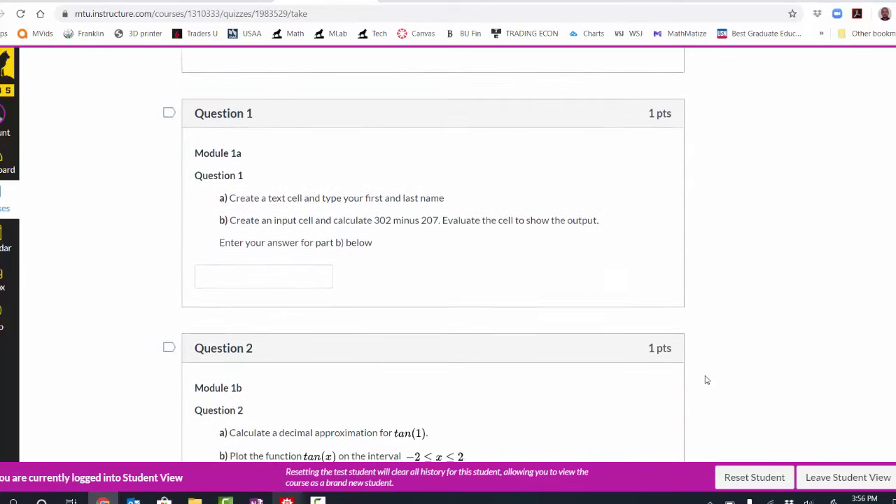
{"action": "scroll", "coordinate": [707, 379], "scroll_direction": "down", "scroll_amount": 10}
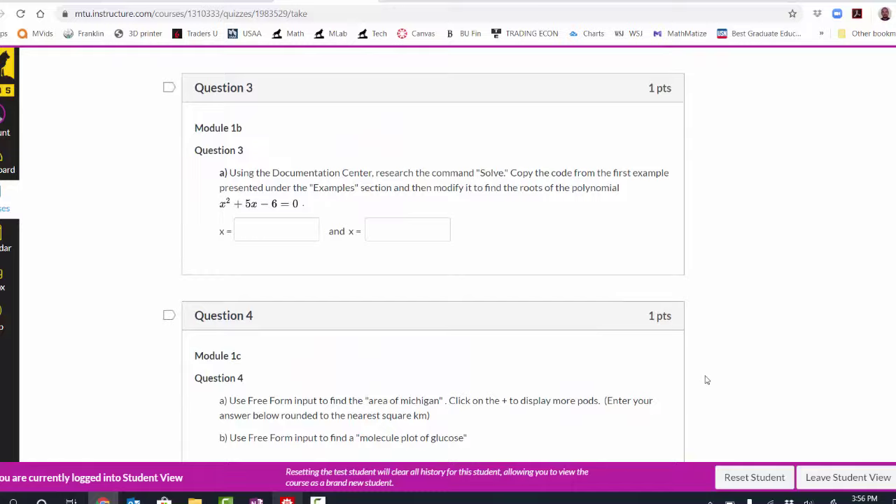
{"action": "scroll", "coordinate": [706, 380], "scroll_direction": "down", "scroll_amount": 3}
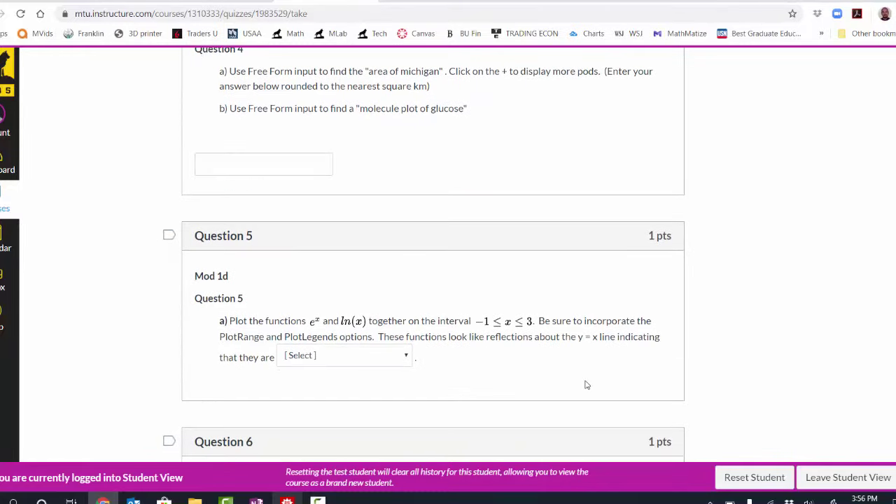
Step: Compare the quiz questions against the Mathematica notebook, ending on the quiz at Question 7
{"action": "left_click", "coordinate": [287, 499]}
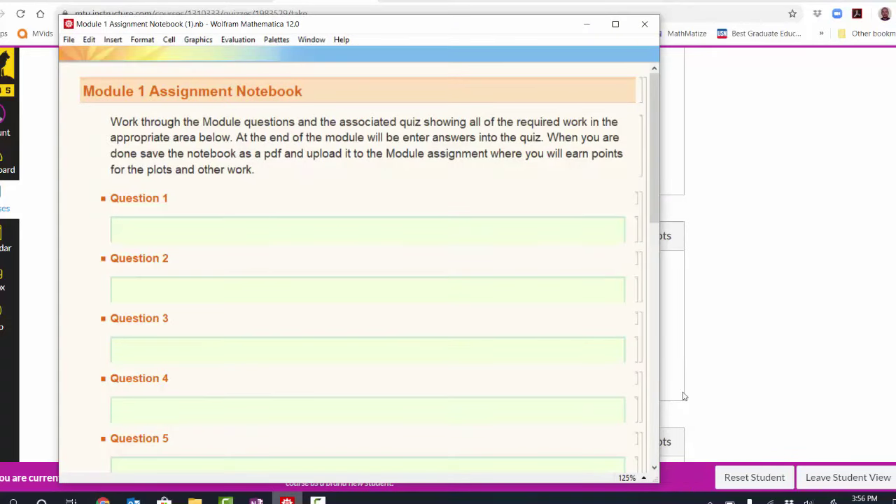
{"action": "left_click", "coordinate": [744, 373]}
{"action": "scroll", "coordinate": [743, 373], "scroll_direction": "down", "scroll_amount": 6}
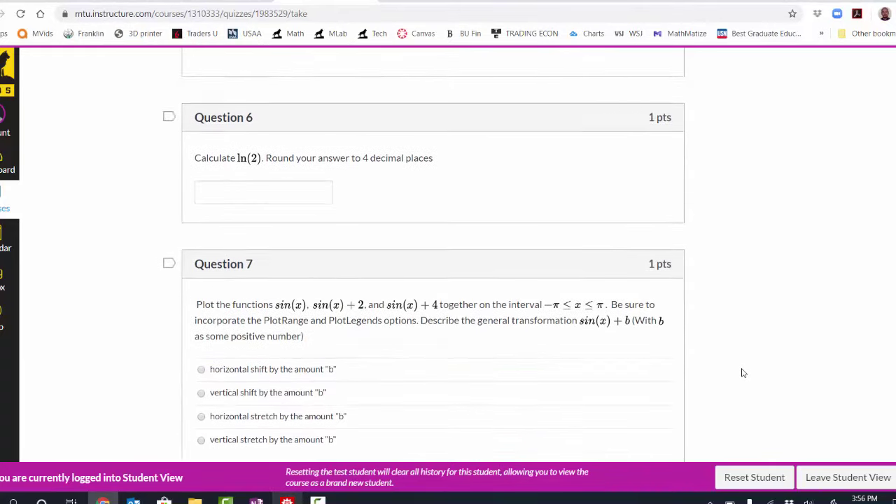
{"action": "scroll", "coordinate": [744, 373], "scroll_direction": "up", "scroll_amount": 1}
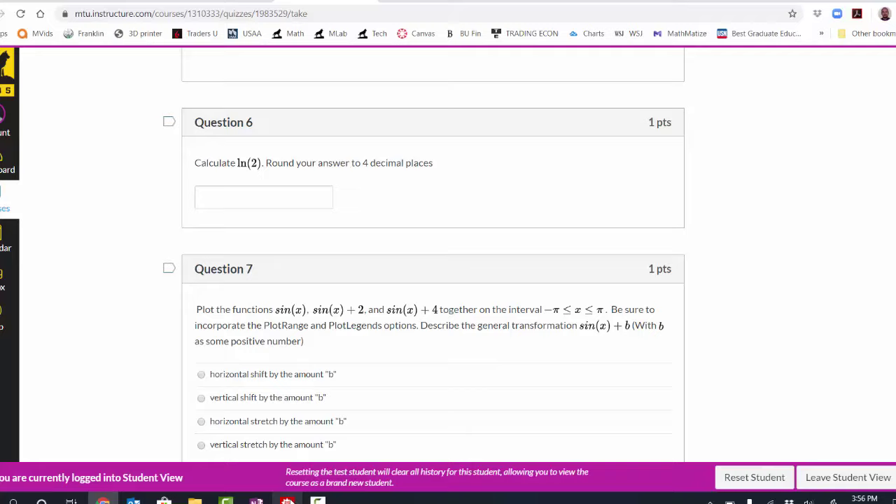
{"action": "left_click", "coordinate": [287, 500]}
{"action": "scroll", "coordinate": [314, 394], "scroll_direction": "down", "scroll_amount": 4}
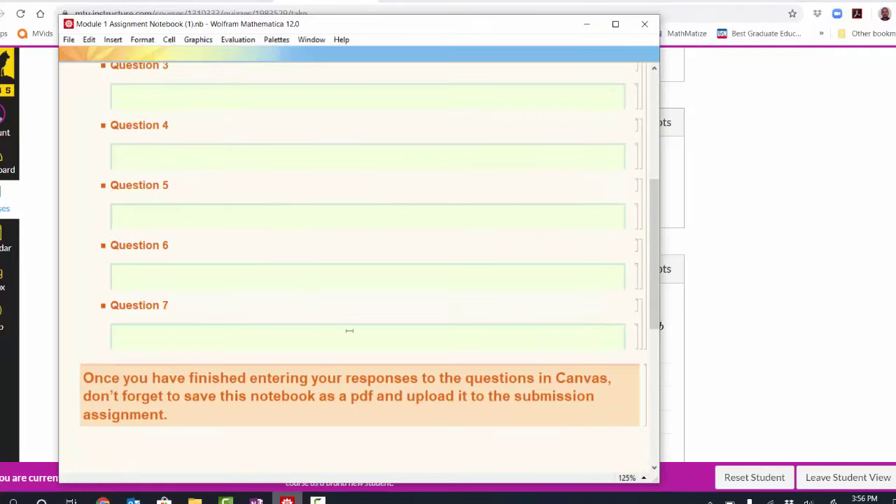
{"action": "left_click", "coordinate": [647, 308]}
{"action": "left_click", "coordinate": [780, 327]}
{"action": "scroll", "coordinate": [780, 329], "scroll_direction": "down", "scroll_amount": 3}
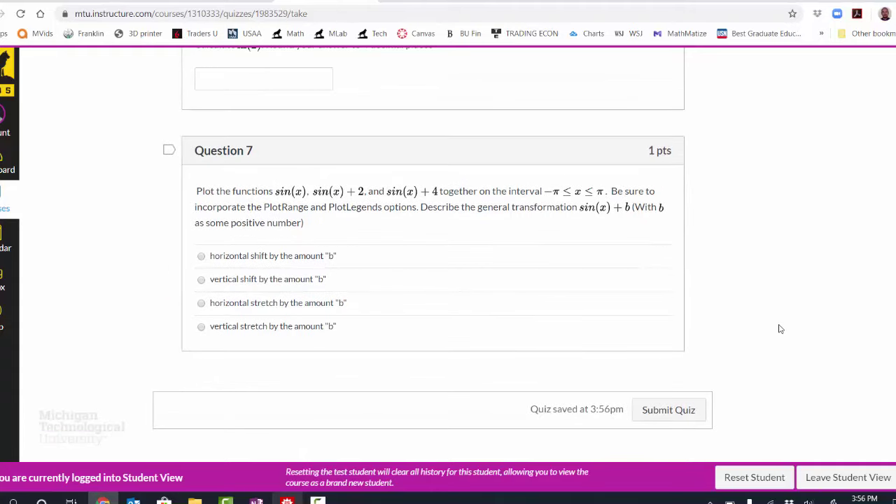
Step: Submit the Syntax Quiz with unanswered questions and review the 0 out of 7 results
{"action": "left_click", "coordinate": [699, 419]}
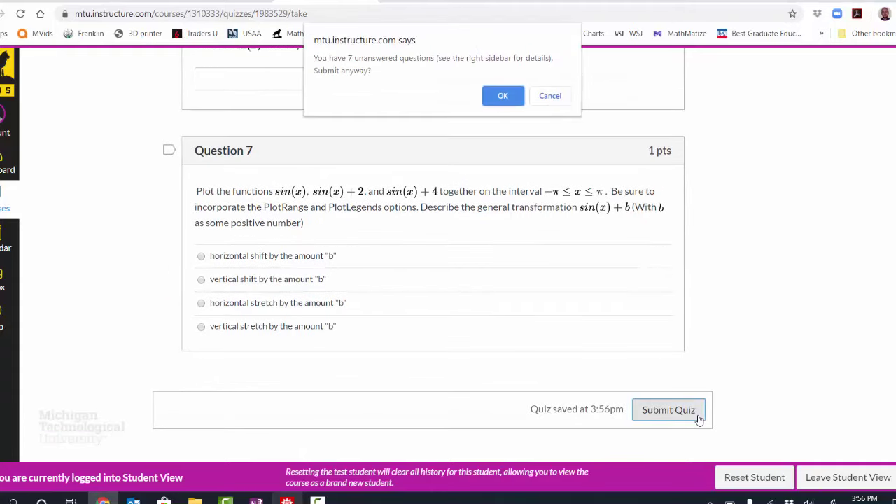
{"action": "left_click", "coordinate": [490, 100]}
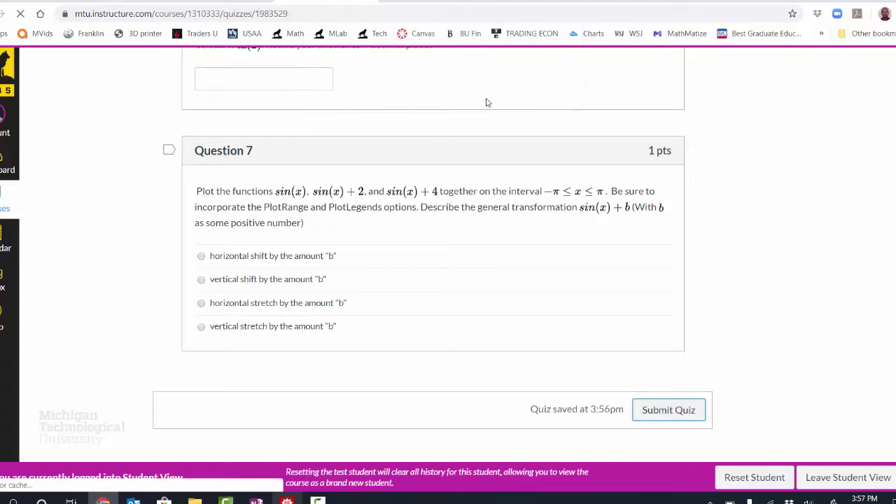
{"action": "scroll", "coordinate": [707, 302], "scroll_direction": "down", "scroll_amount": 20}
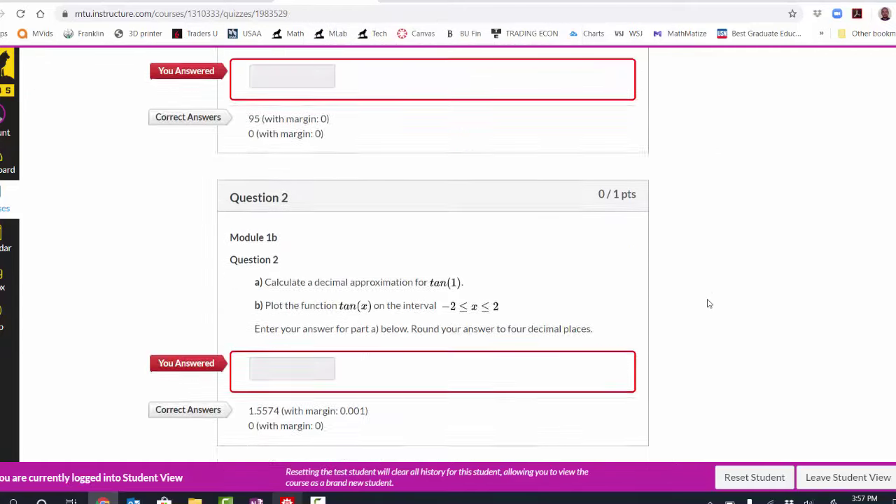
{"action": "scroll", "coordinate": [707, 302], "scroll_direction": "down", "scroll_amount": 10}
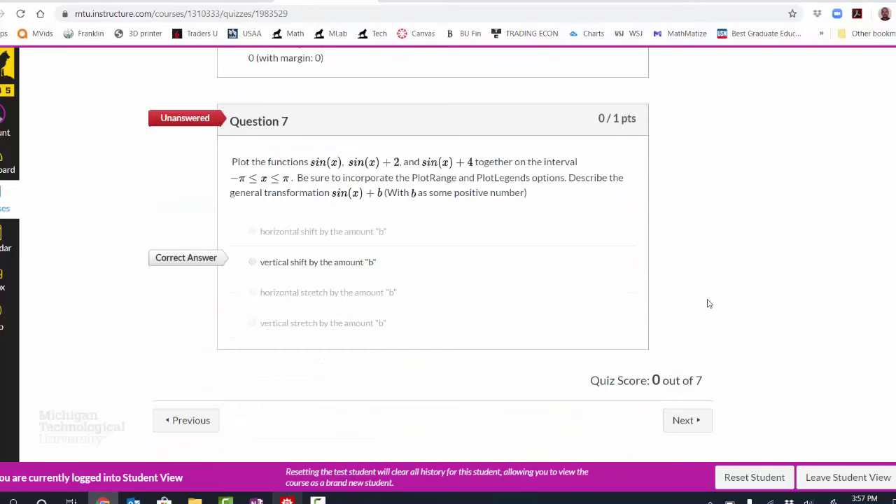
Step: Move on to Module 1: Assignment and bring up its Re-submit file upload form
{"action": "left_click", "coordinate": [687, 427]}
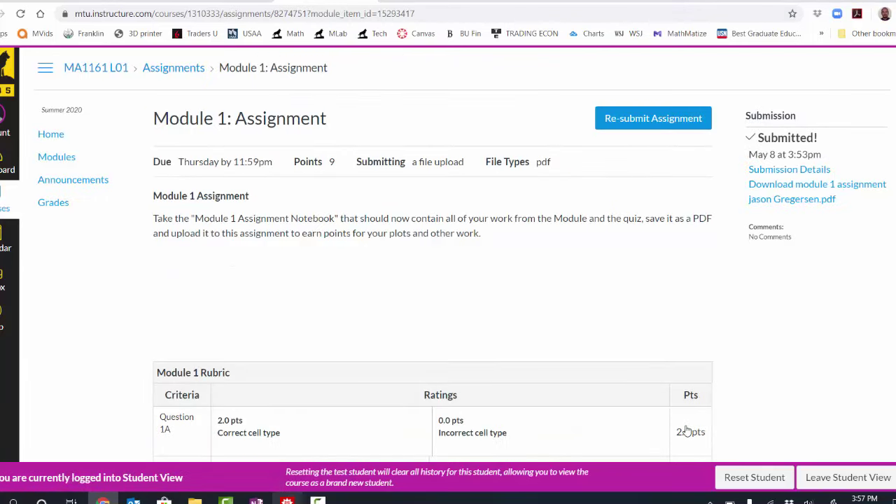
{"action": "left_click", "coordinate": [659, 121]}
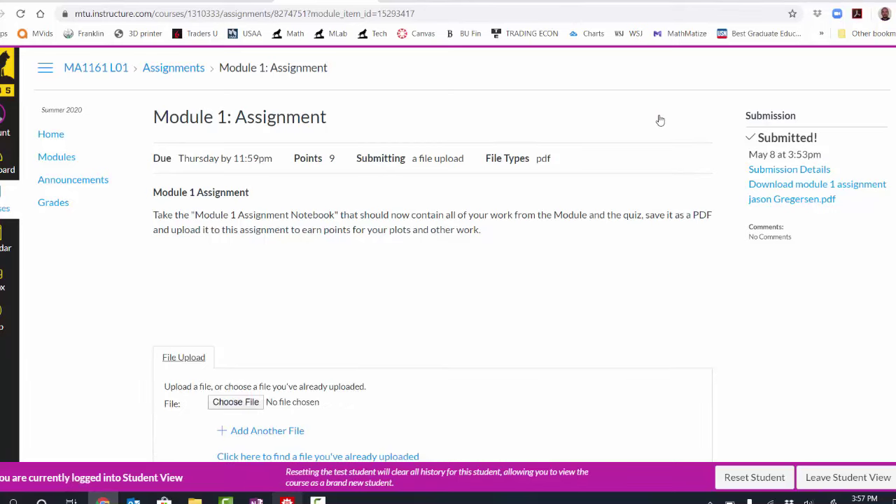
{"action": "scroll", "coordinate": [595, 266], "scroll_direction": "down", "scroll_amount": 1}
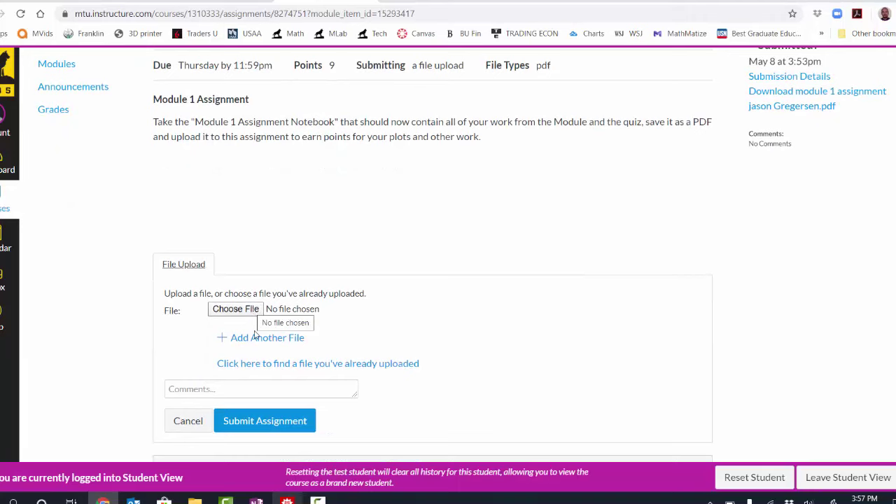
{"action": "left_click", "coordinate": [287, 499]}
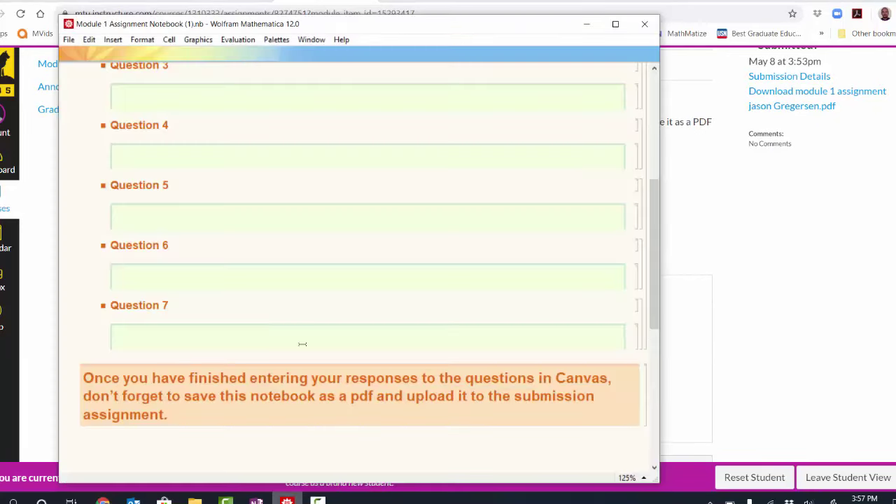
{"action": "scroll", "coordinate": [301, 342], "scroll_direction": "up", "scroll_amount": 4}
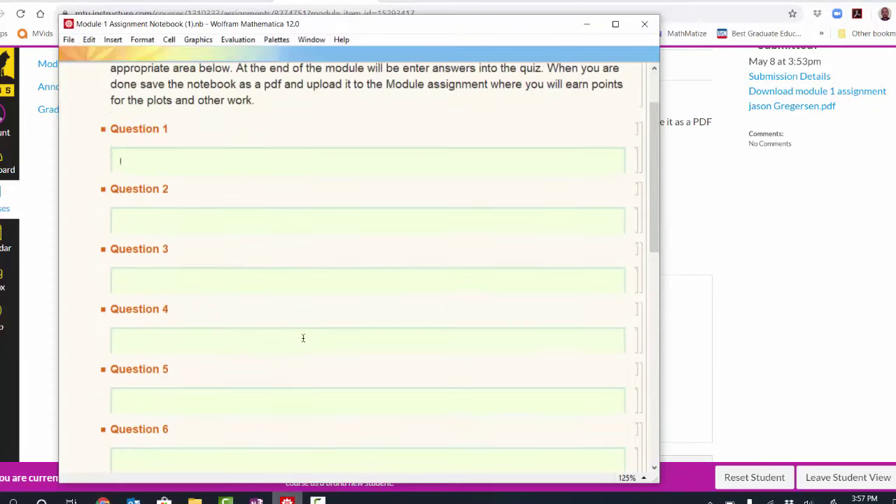
{"action": "left_click", "coordinate": [68, 39]}
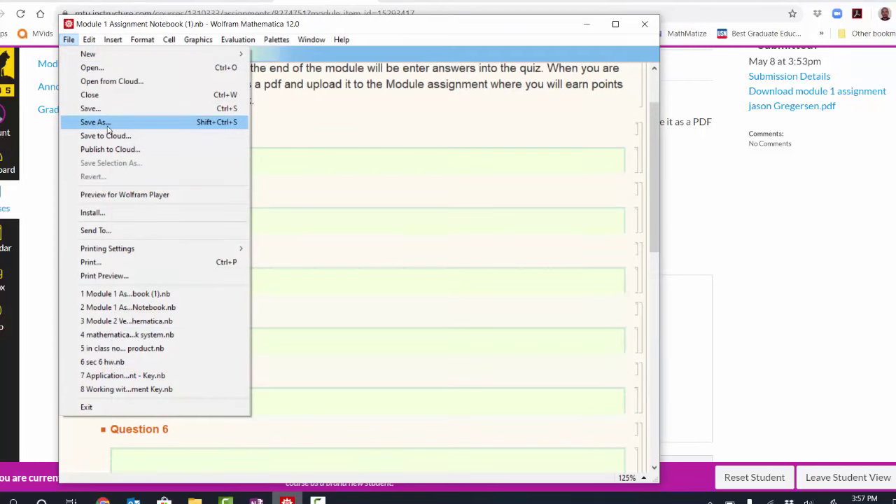
{"action": "left_click", "coordinate": [663, 215]}
{"action": "scroll", "coordinate": [457, 344], "scroll_direction": "up", "scroll_amount": 2}
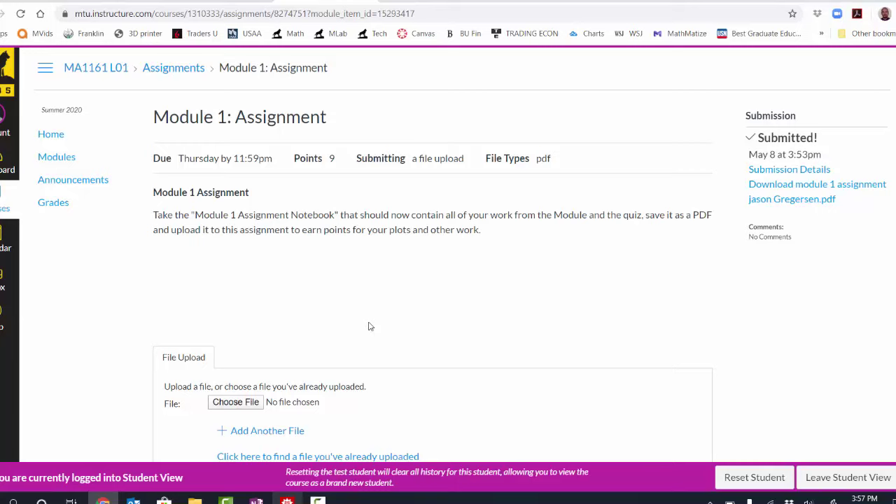
Step: View the Modules list, then go to the Calculus I Lab Summer 2020 course Home page
{"action": "left_click", "coordinate": [60, 157]}
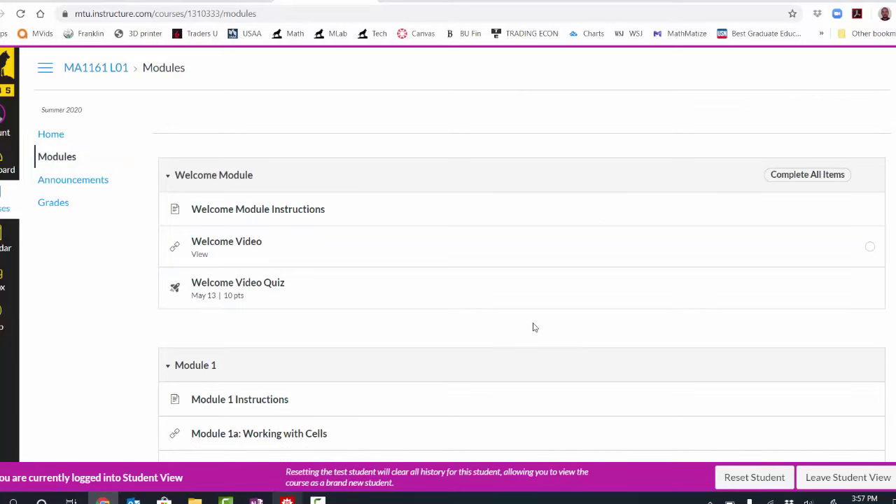
{"action": "left_click", "coordinate": [635, 0]}
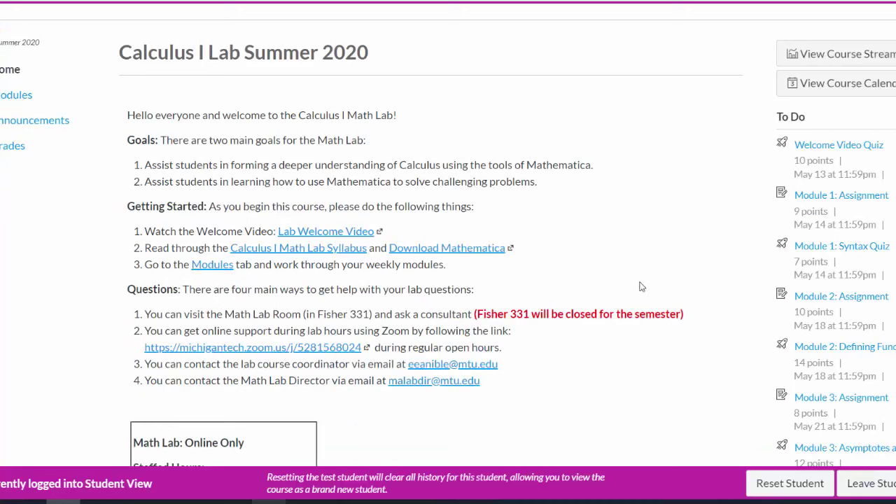
{"action": "scroll", "coordinate": [621, 390], "scroll_direction": "down", "scroll_amount": 1}
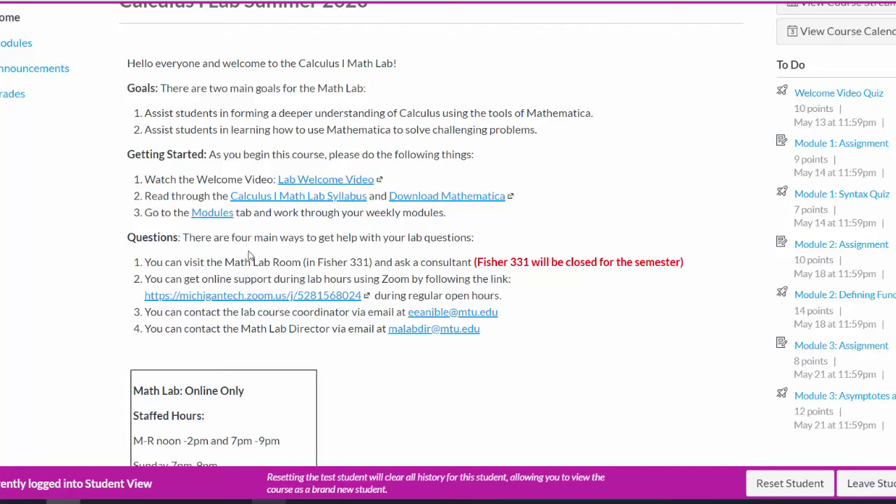
{"action": "left_click_drag", "start_coordinate": [224, 261], "coordinate": [373, 261]}
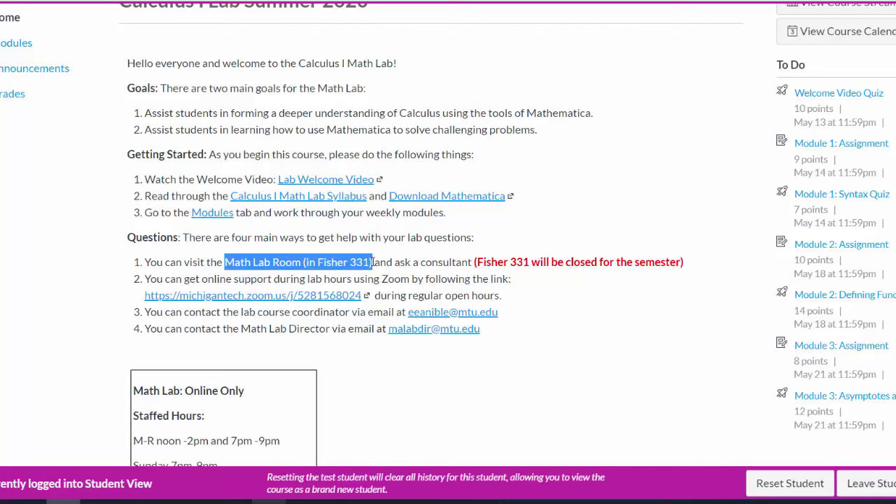
{"action": "left_click", "coordinate": [415, 279]}
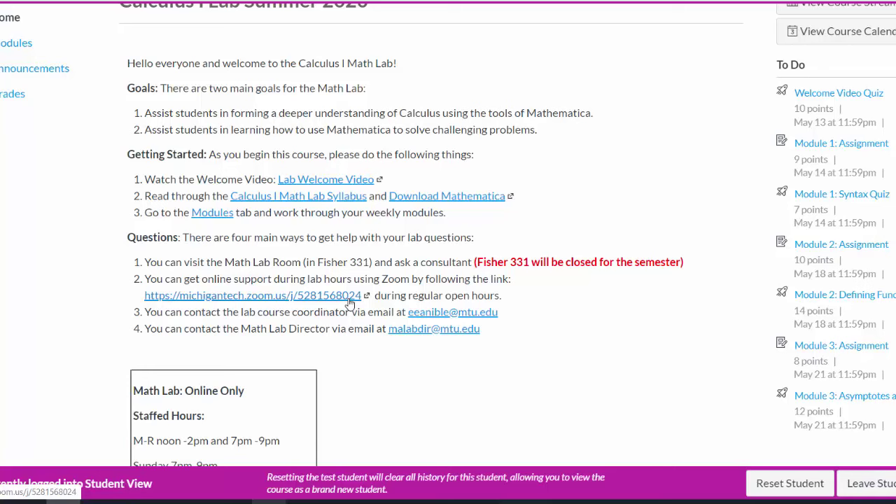
{"action": "scroll", "coordinate": [351, 381], "scroll_direction": "down", "scroll_amount": 2}
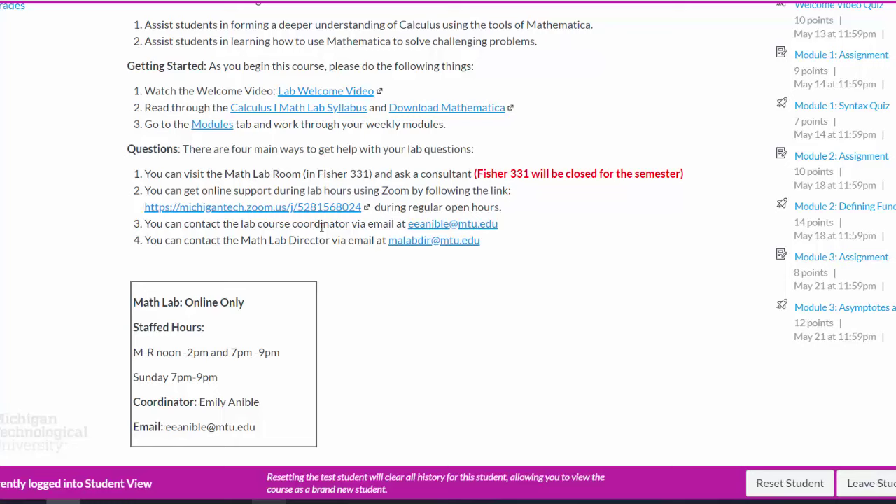
{"action": "scroll", "coordinate": [593, 255], "scroll_direction": "up", "scroll_amount": 3}
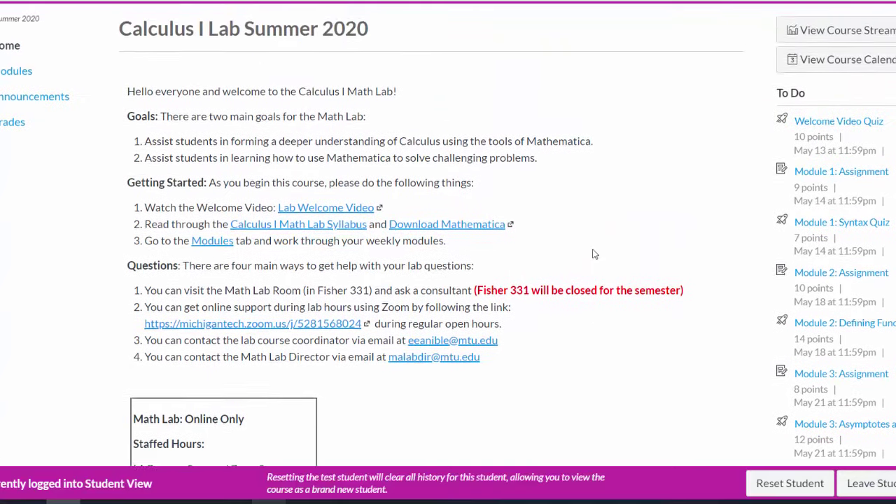